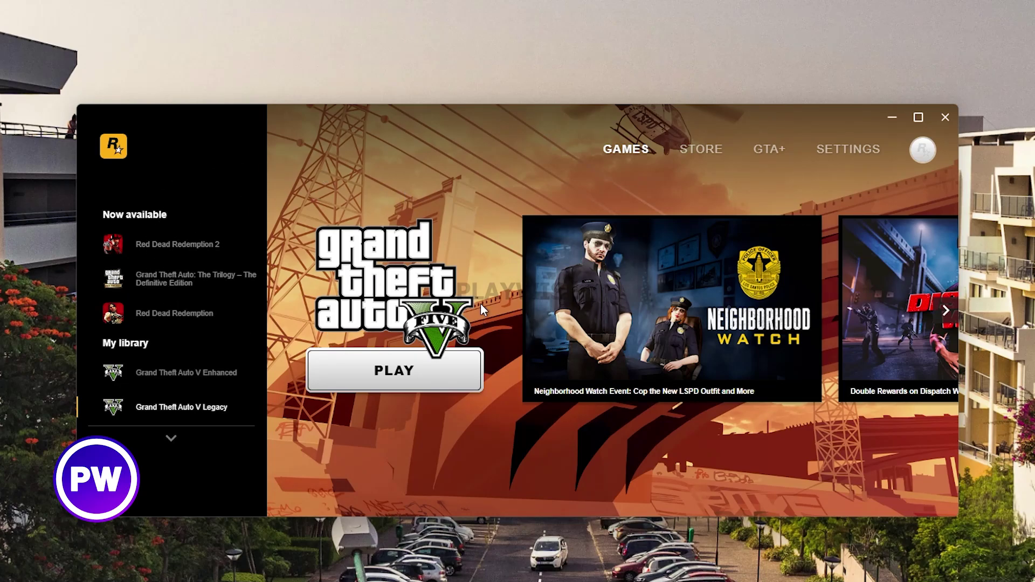
- Open launcher Settings and select Grand Theft Auto V Legacy under My installed games
left_click(829, 155)
left_click(154, 413)
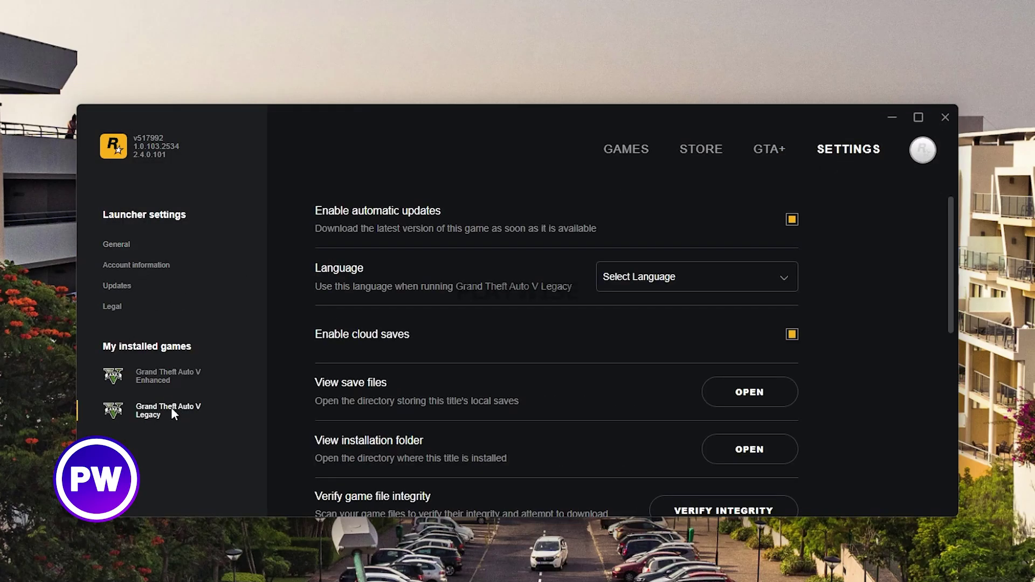
scroll(388, 377, "down", 2)
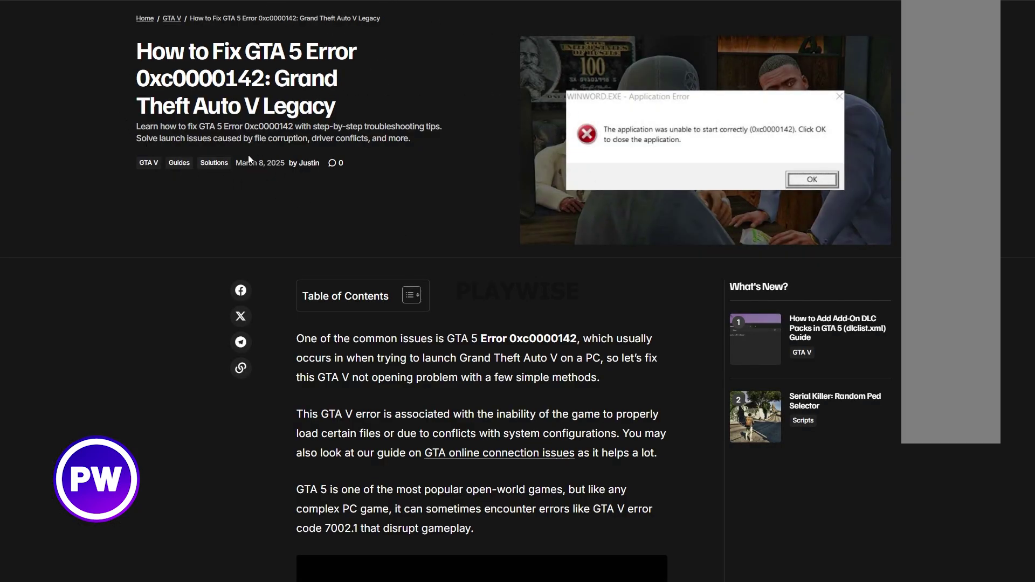
scroll(441, 152, "down", 10)
scroll(441, 151, "down", 10)
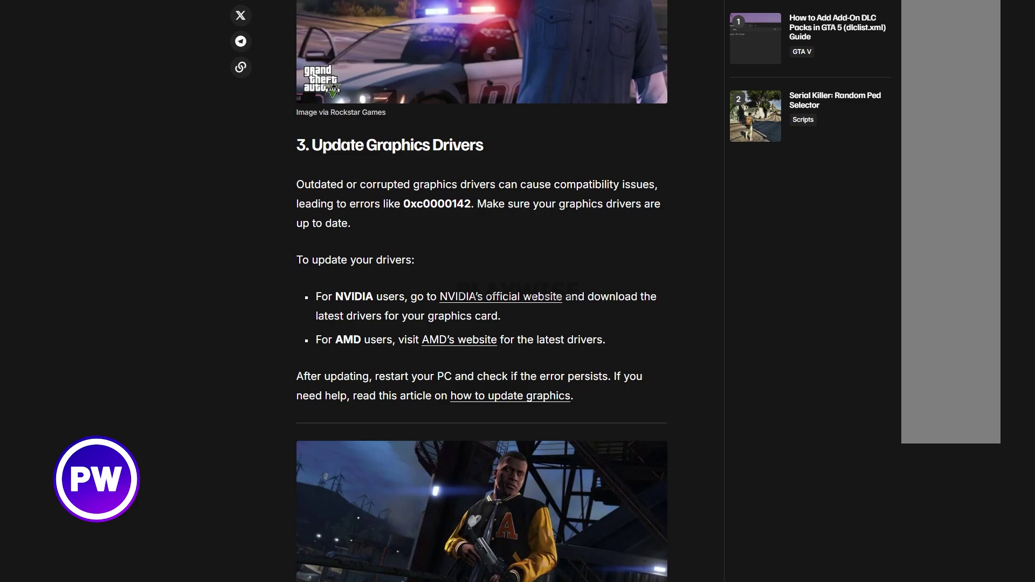
scroll(441, 151, "down", 10)
scroll(336, 395, "down", 8)
scroll(336, 395, "down", 8)
scroll(337, 395, "down", 2)
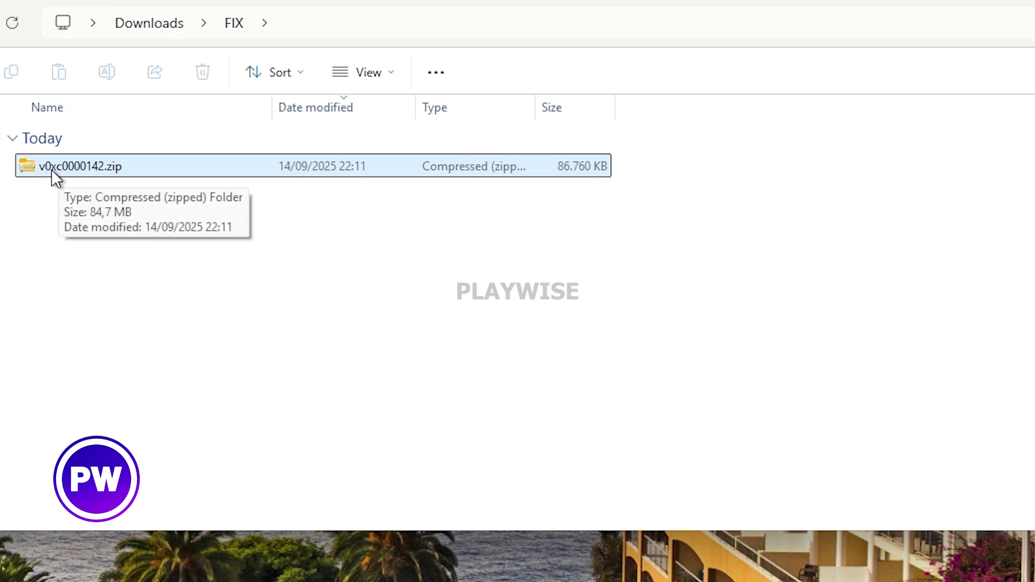
- Extract the downloaded zip and open the extracted v0xc0000142 folder
right_click(38, 168)
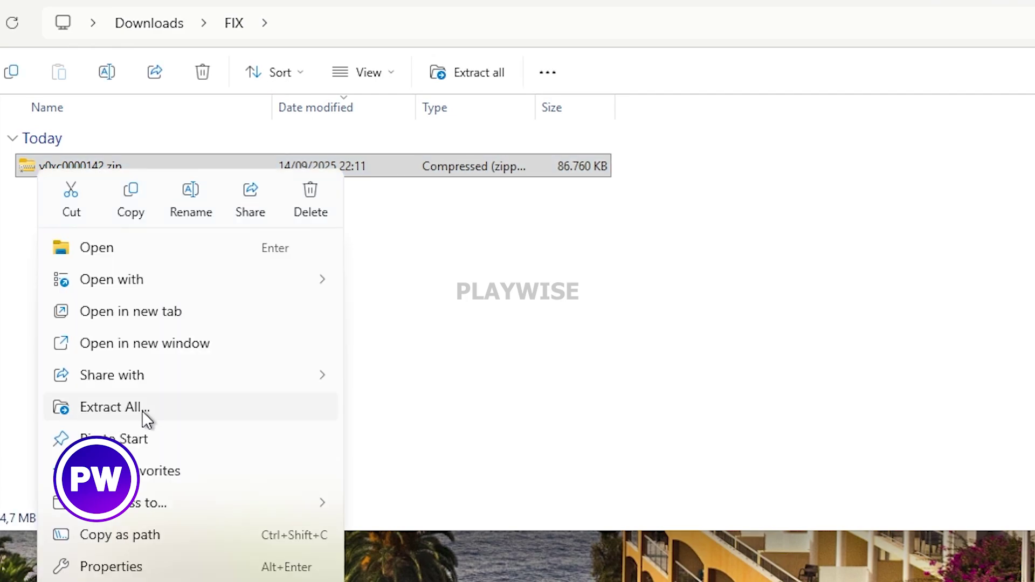
left_click(141, 410)
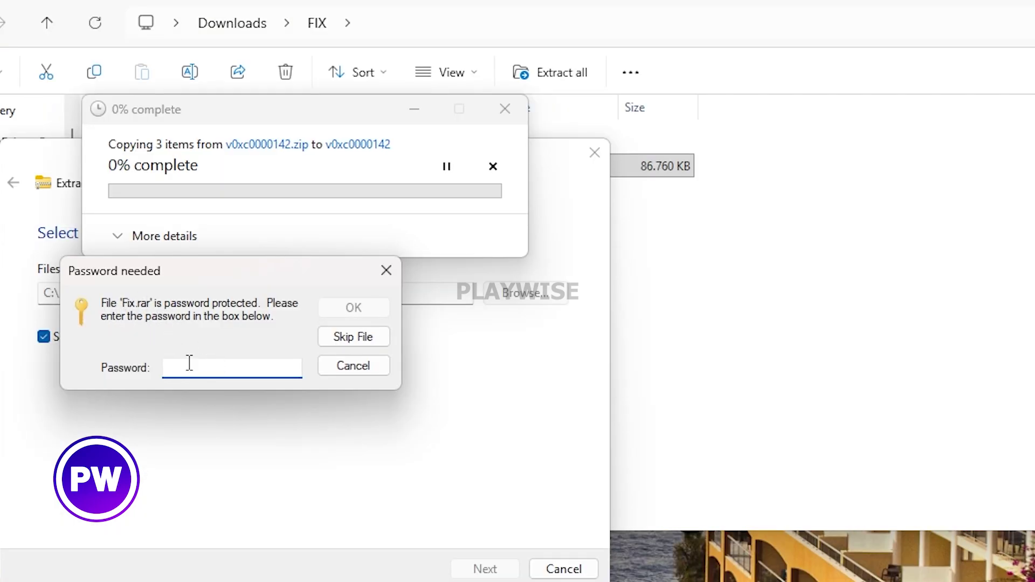
type("1")
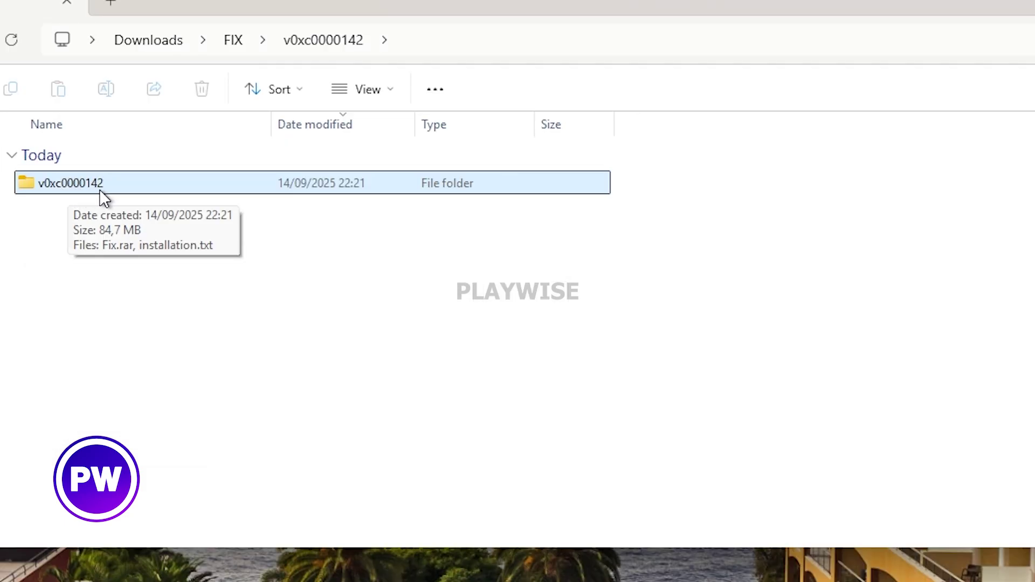
double_click(102, 194)
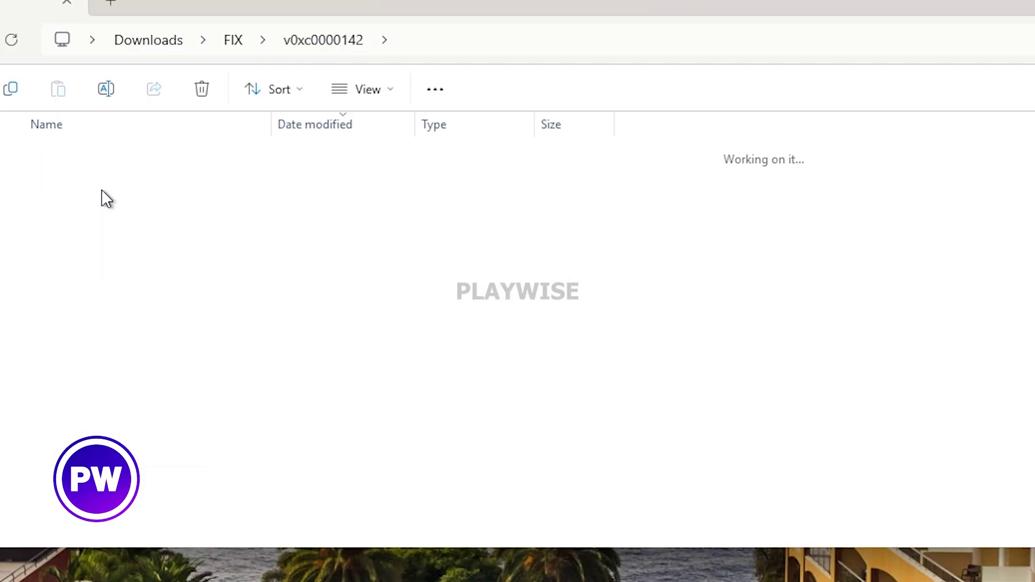
- Extract the password-protected Fix.rar with WinRAR into a Fix folder
left_click(58, 186)
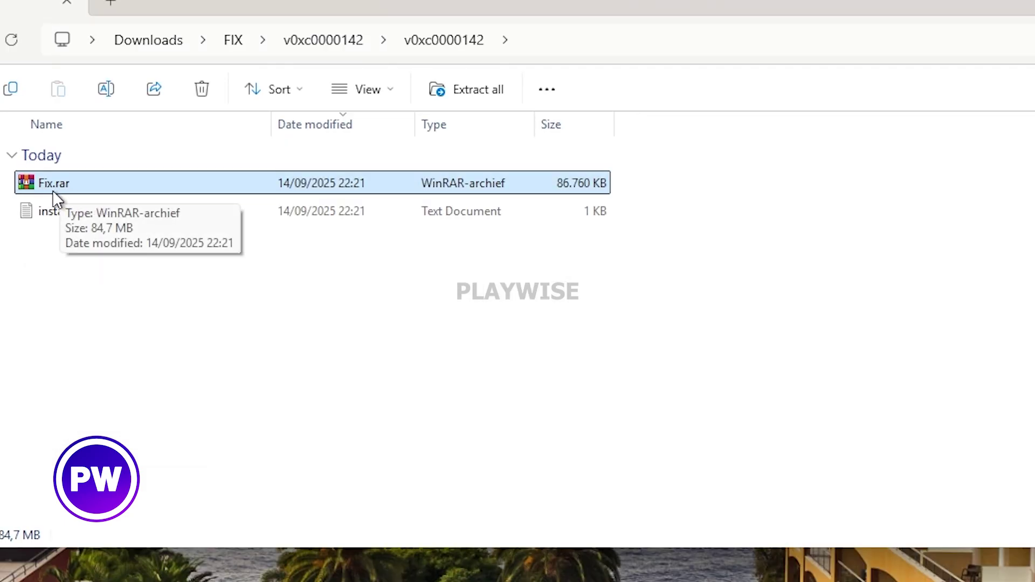
double_click(65, 190)
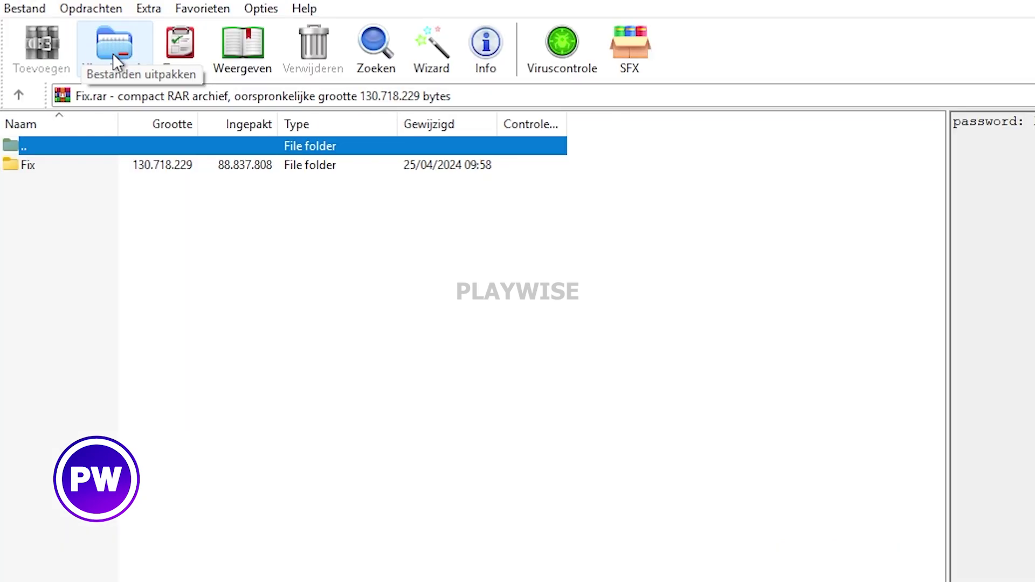
left_click(113, 53)
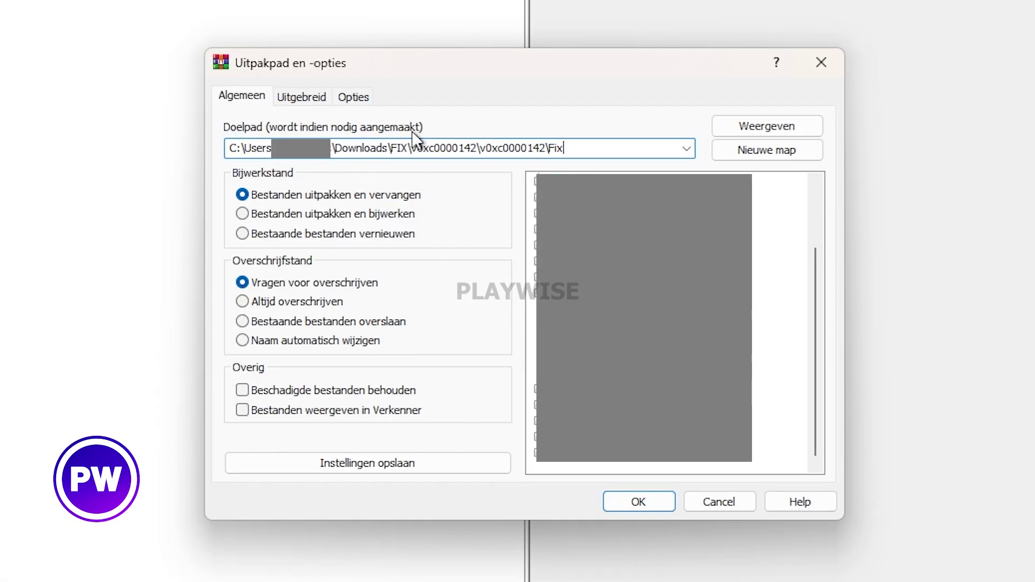
left_click(626, 505)
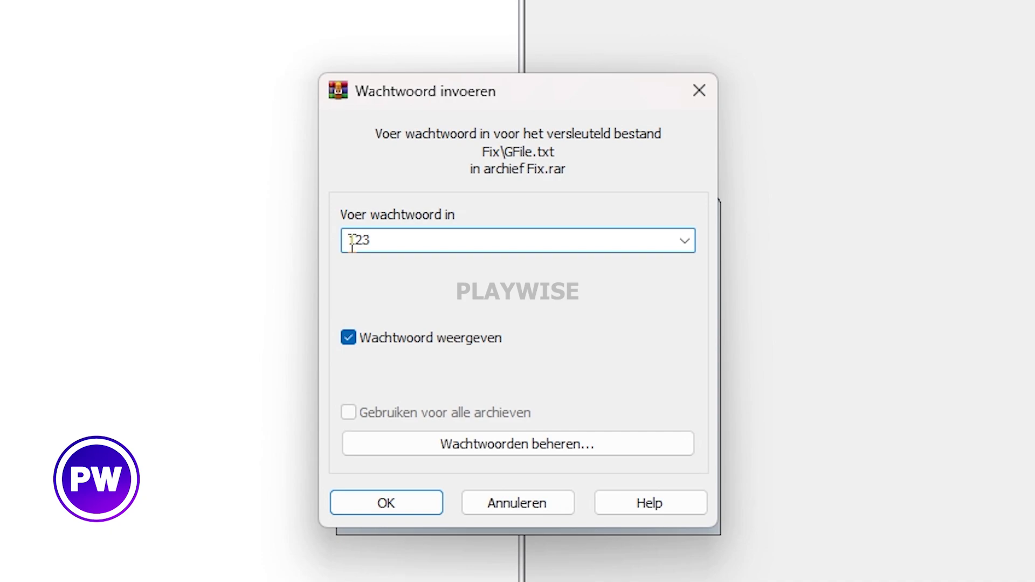
left_click_drag(347, 239, 377, 252)
left_click(401, 502)
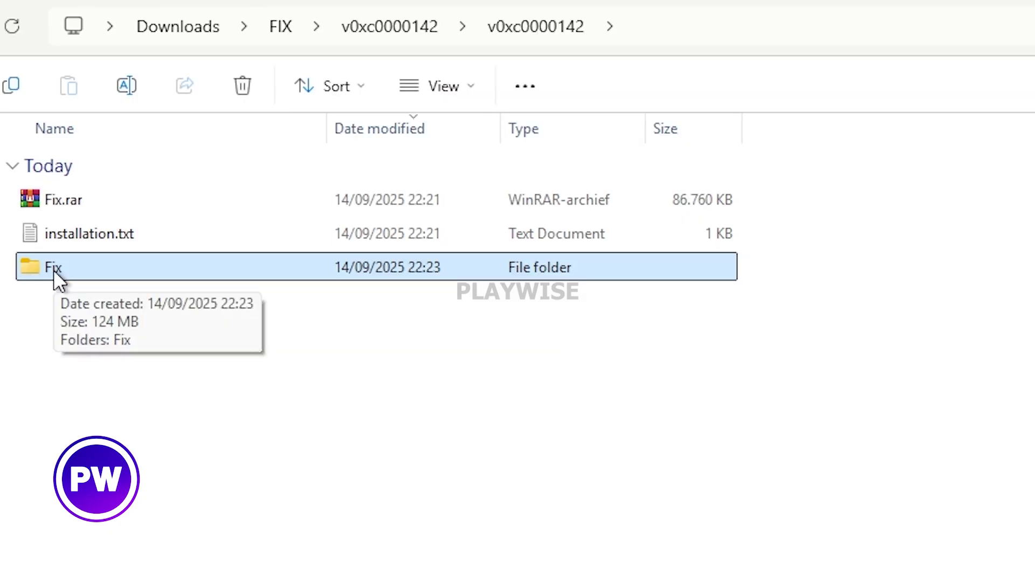
- Open the Fix\Fix folder and the GTA V Legacy installation folder
double_click(54, 269)
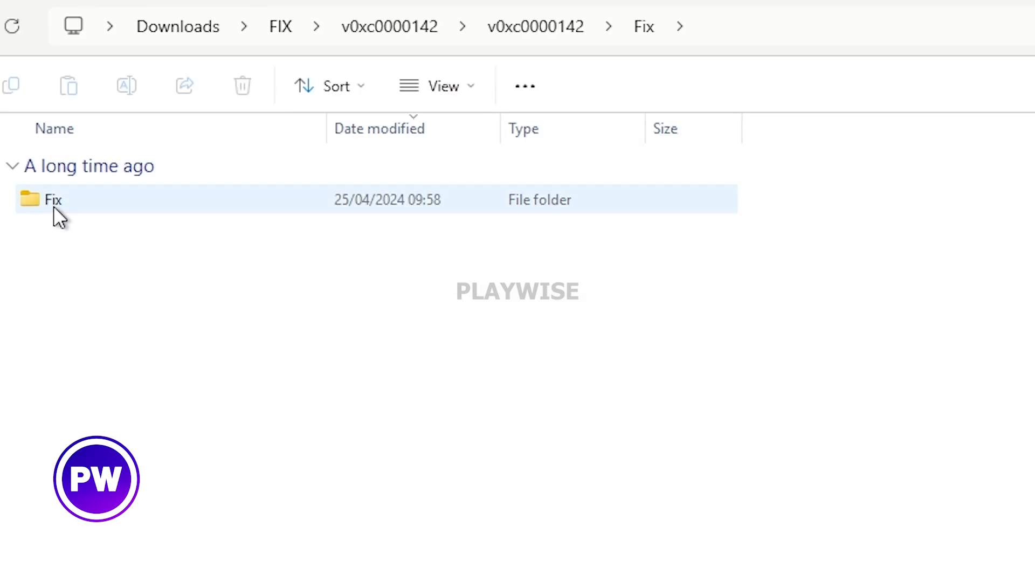
double_click(54, 207)
scroll(110, 549, "down", 2)
scroll(98, 231, "up", 3)
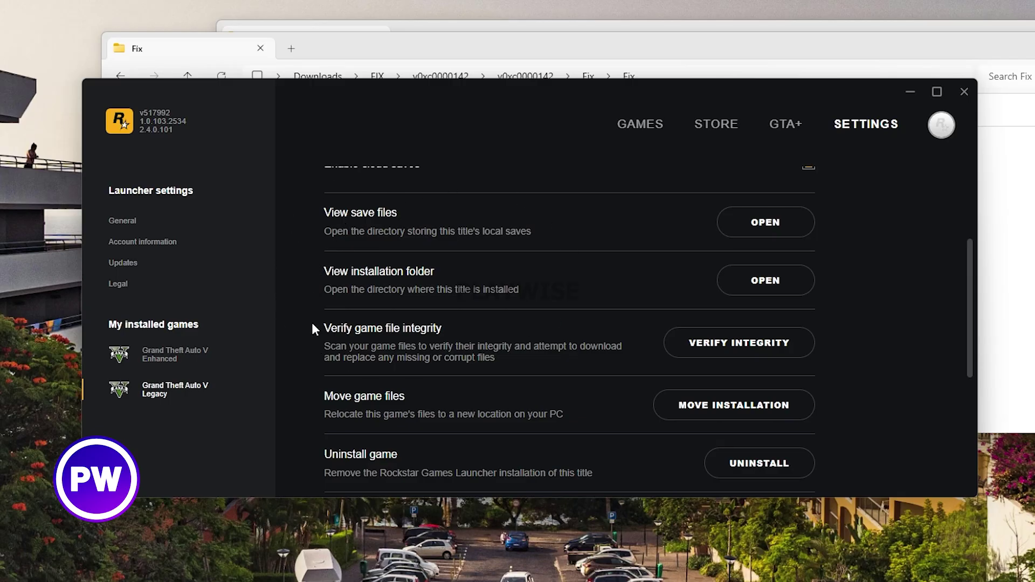
left_click(740, 283)
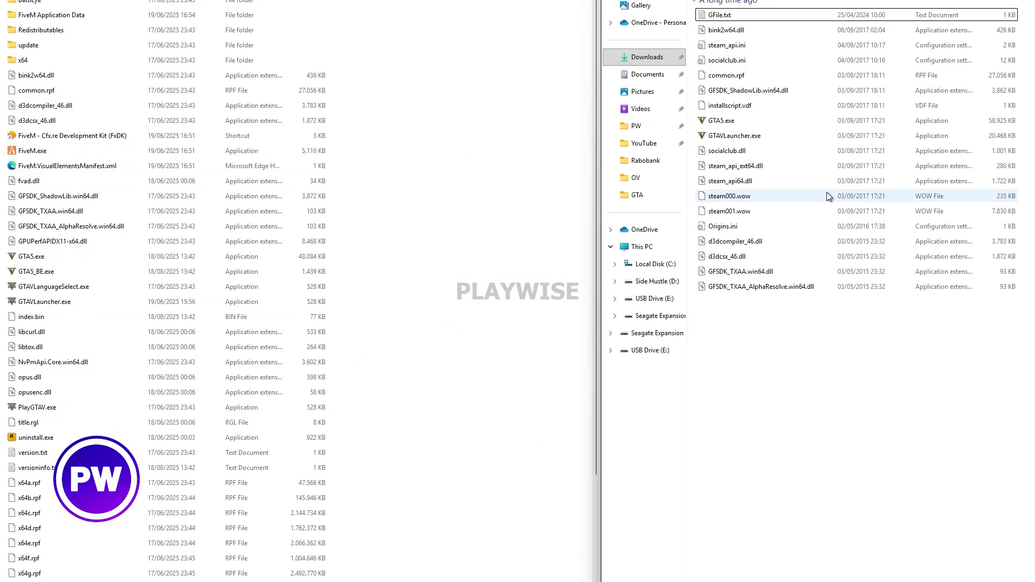
- Select all fix files in Fix\Fix and drag them into the Grand Theft Auto V Legacy folder
mouse_move(811, 294)
left_mouse_down()
mouse_move(743, 61)
mouse_move(714, 11)
left_mouse_up()
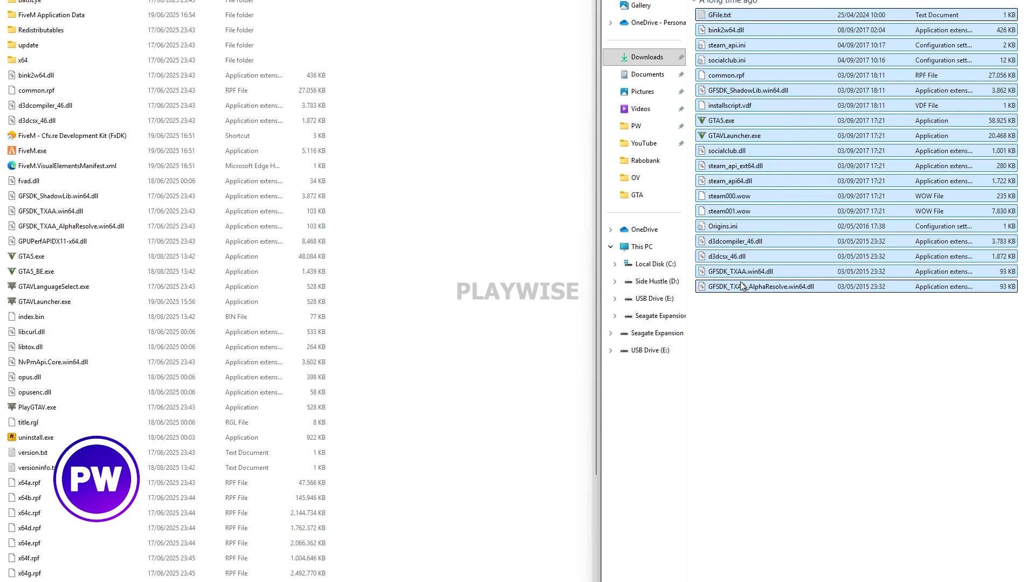
mouse_move(740, 282)
left_mouse_down()
mouse_move(329, 260)
mouse_move(375, 283)
left_mouse_up()
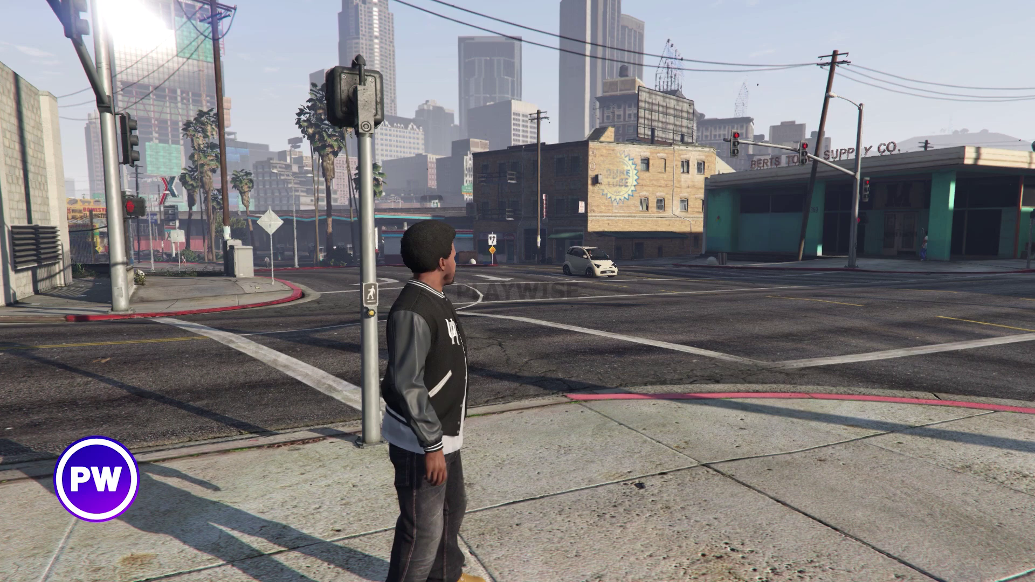